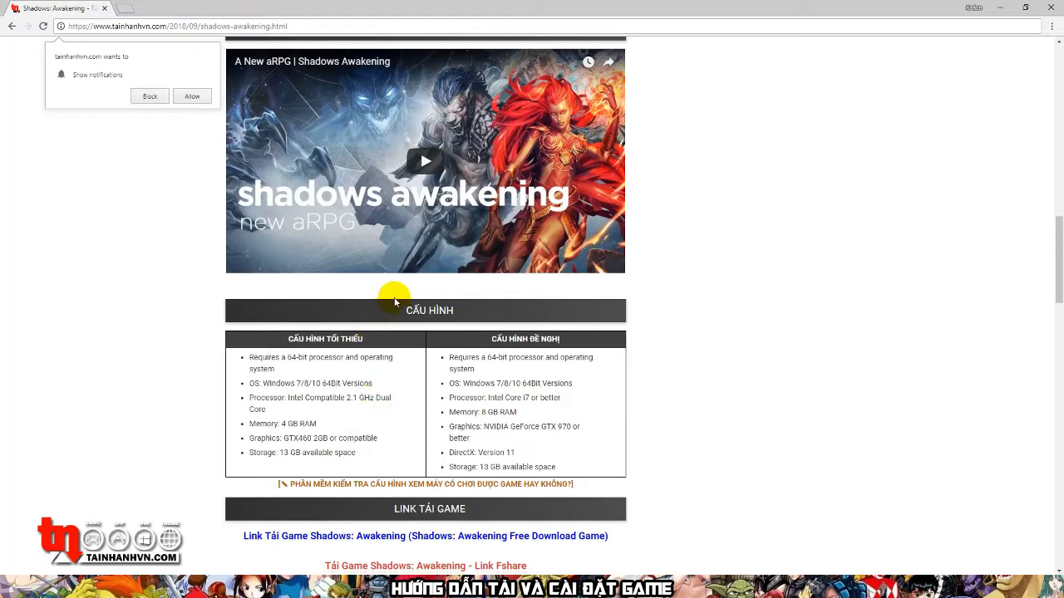
Locate the Shadows: Awakening download links on the page and switch to the File Explorer window showing the TN folder
scroll(432, 283, down, 2)
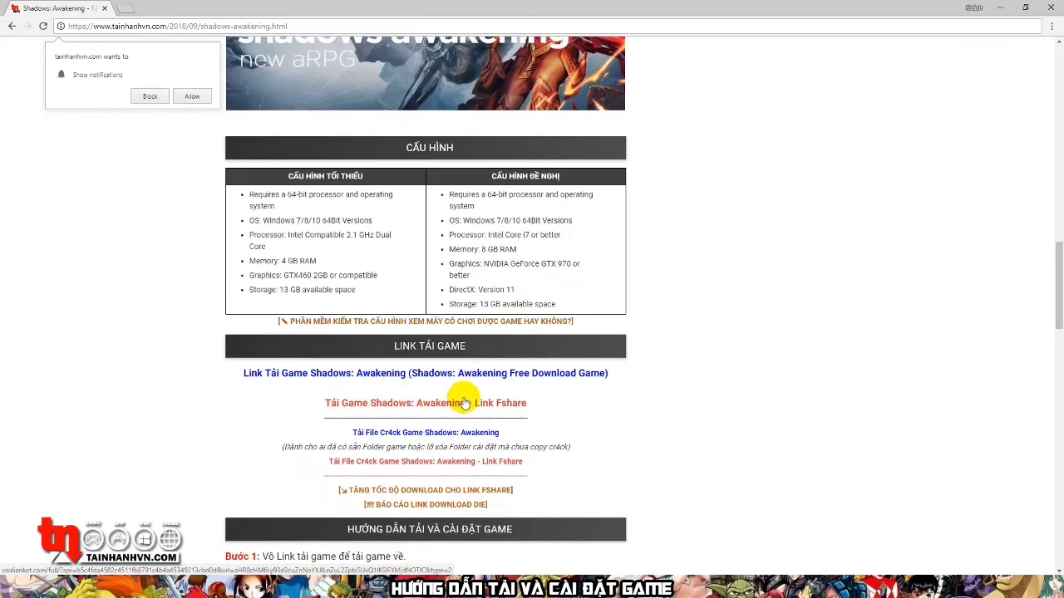
click(257, 586)
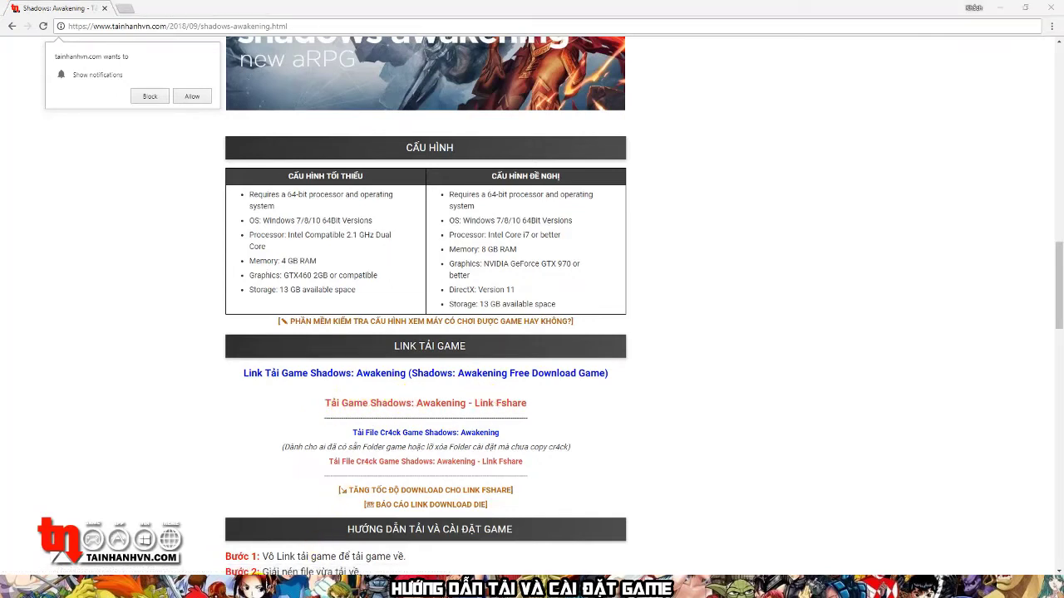
click(135, 546)
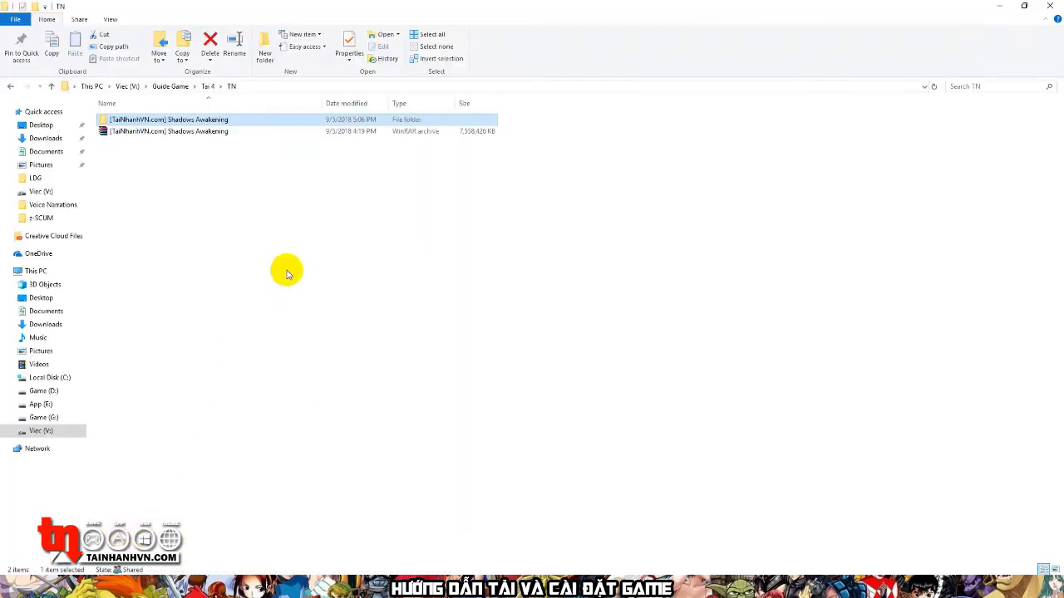
drag(281, 244, 122, 131)
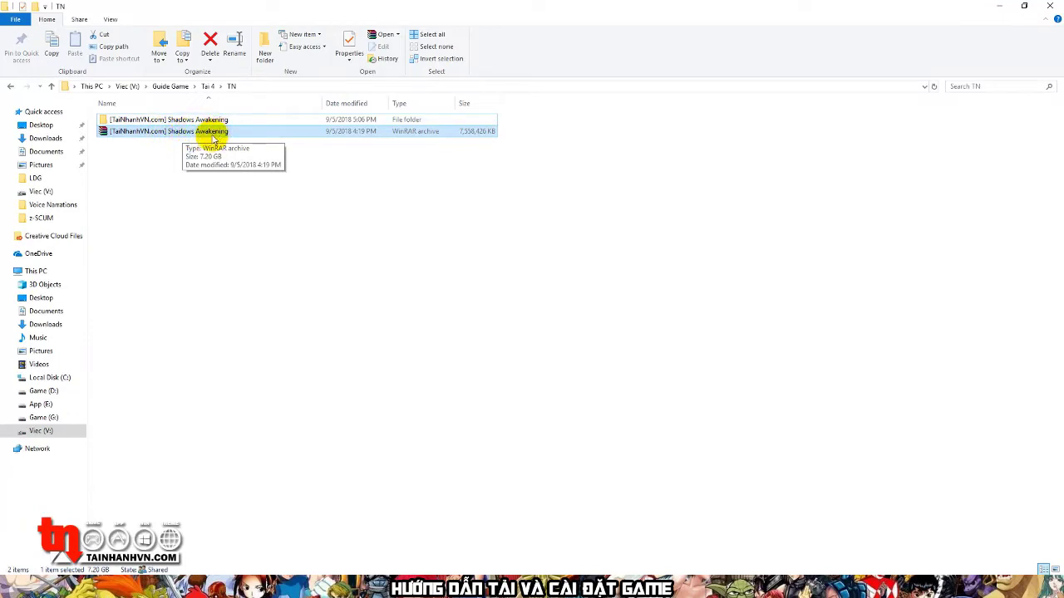
right_click(166, 134)
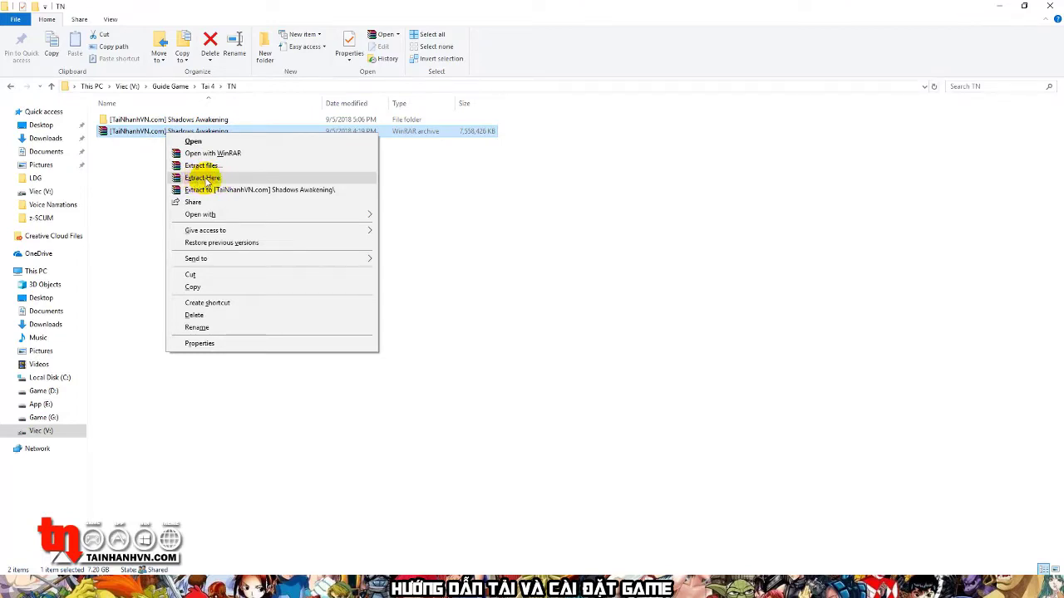
click(547, 108)
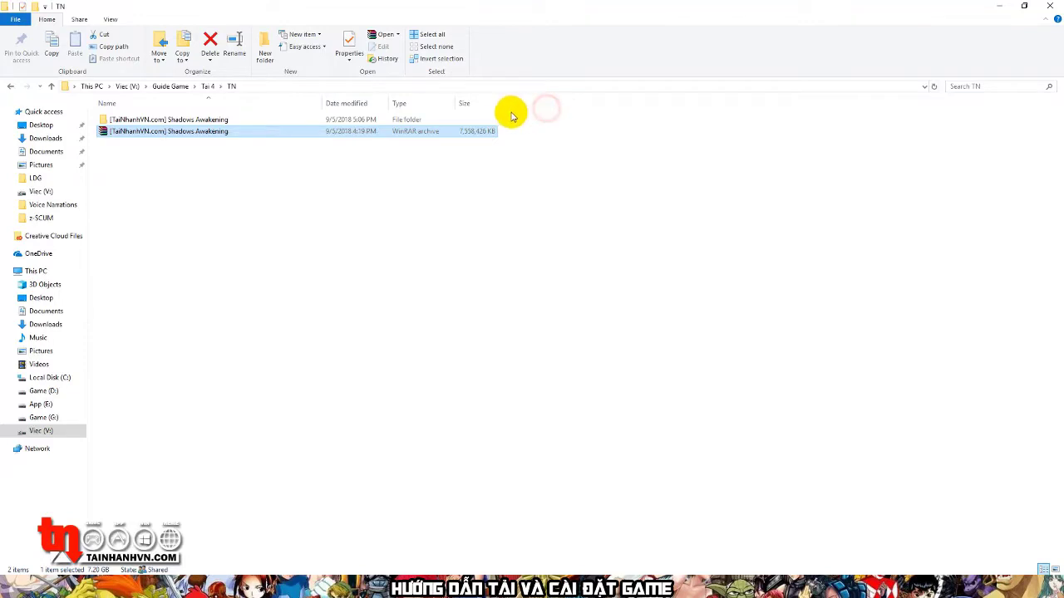
Open the extracted [TaiNhanhVN.com] Shadows Awakening folder and select all of its contents
drag(549, 119, 114, 122)
drag(524, 118, 111, 120)
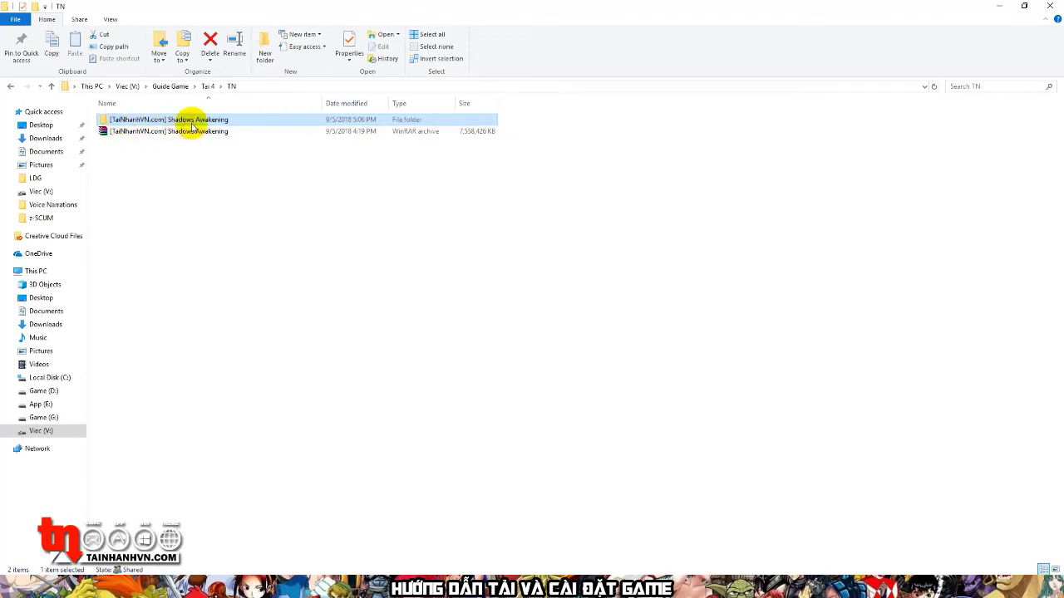
mouse_move(192, 125)
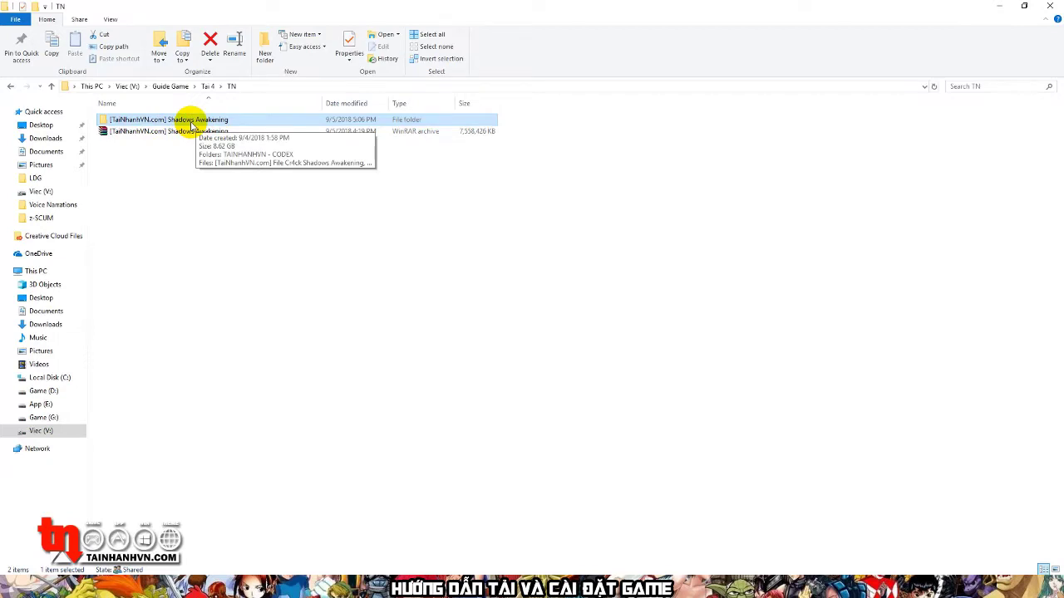
right_click(185, 123)
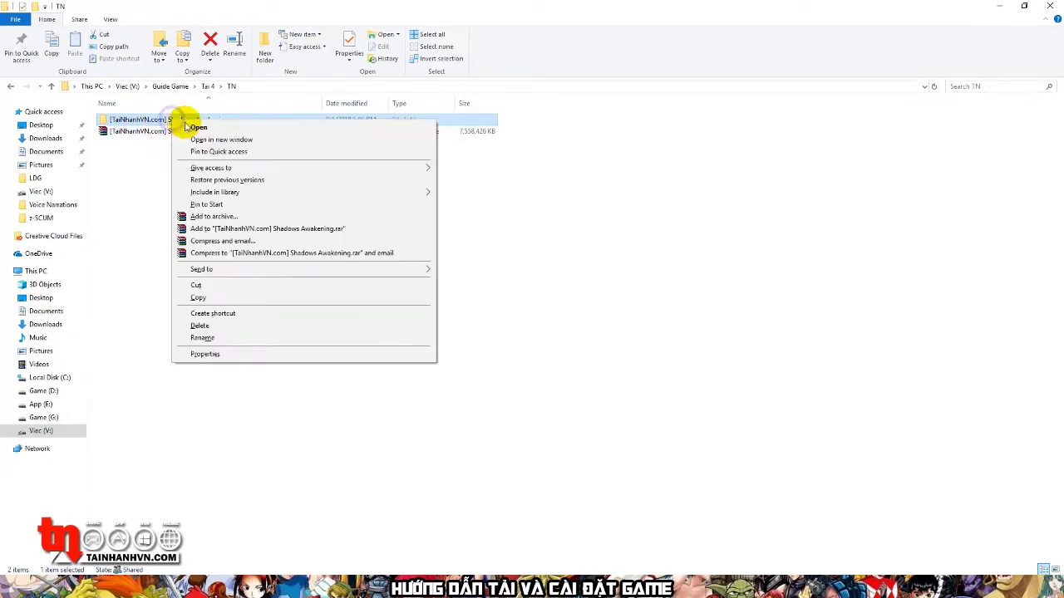
click(200, 126)
drag(308, 366, 147, 113)
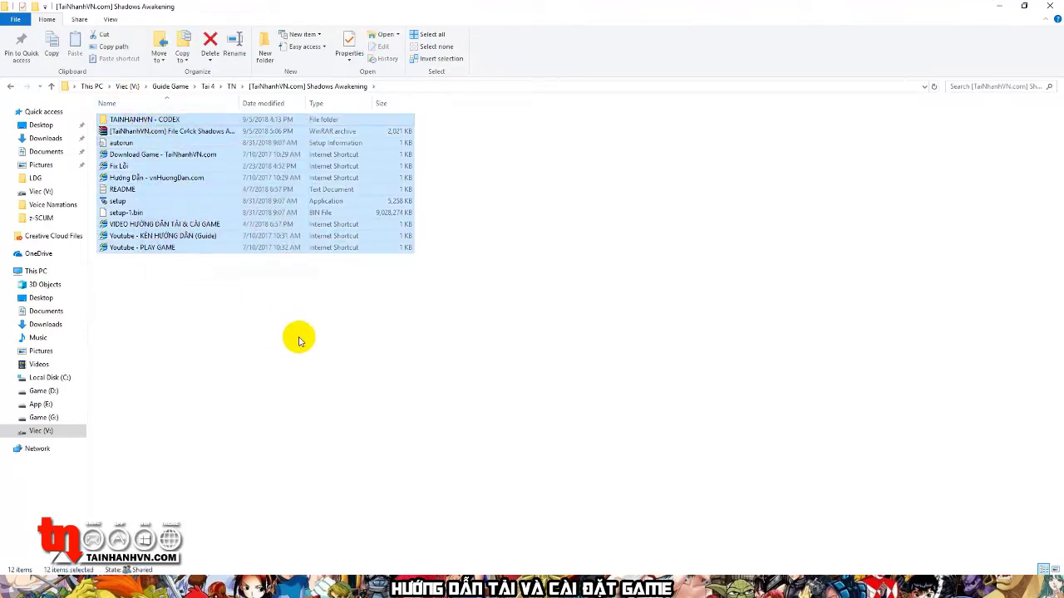
Launch the setup application from the extracted Shadows Awakening folder
click(118, 203)
drag(426, 198, 108, 206)
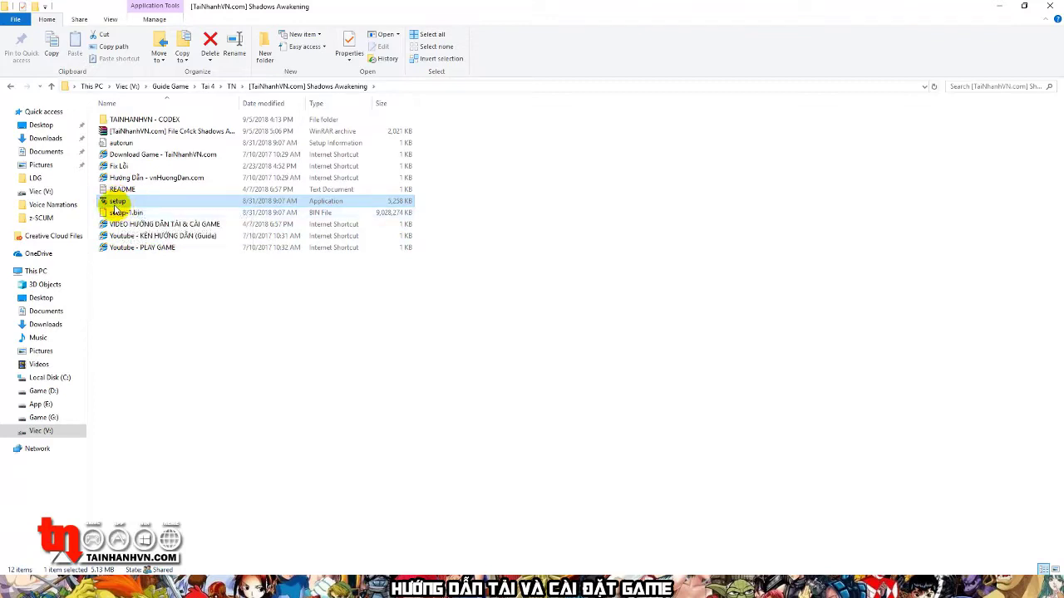
right_click(117, 205)
click(148, 209)
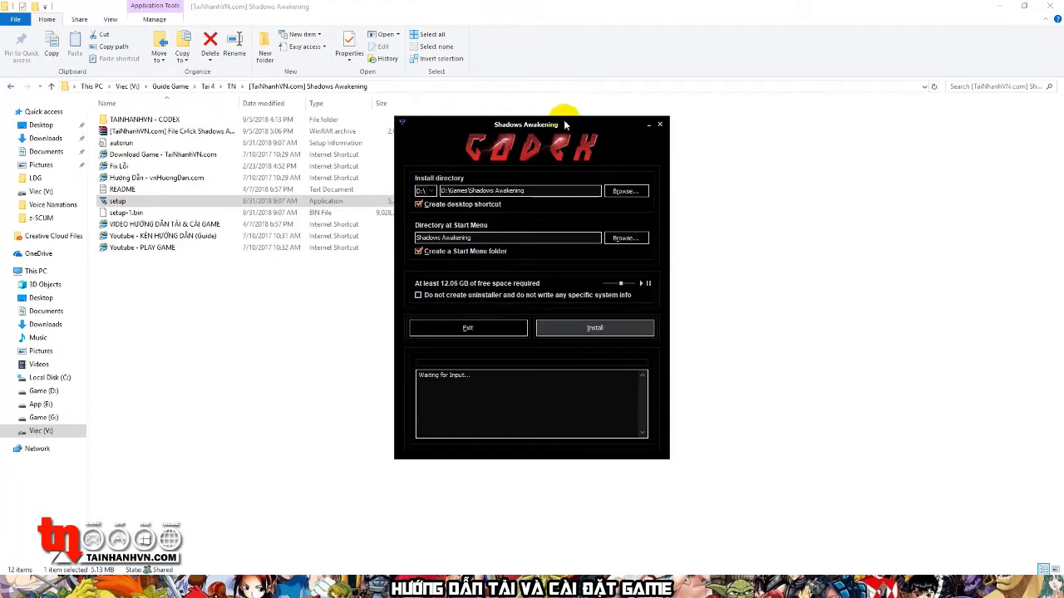
Set the installer's install directory to G:\Game\Shadows Awakening by browsing to the Game folder on drive G
drag(546, 127, 537, 120)
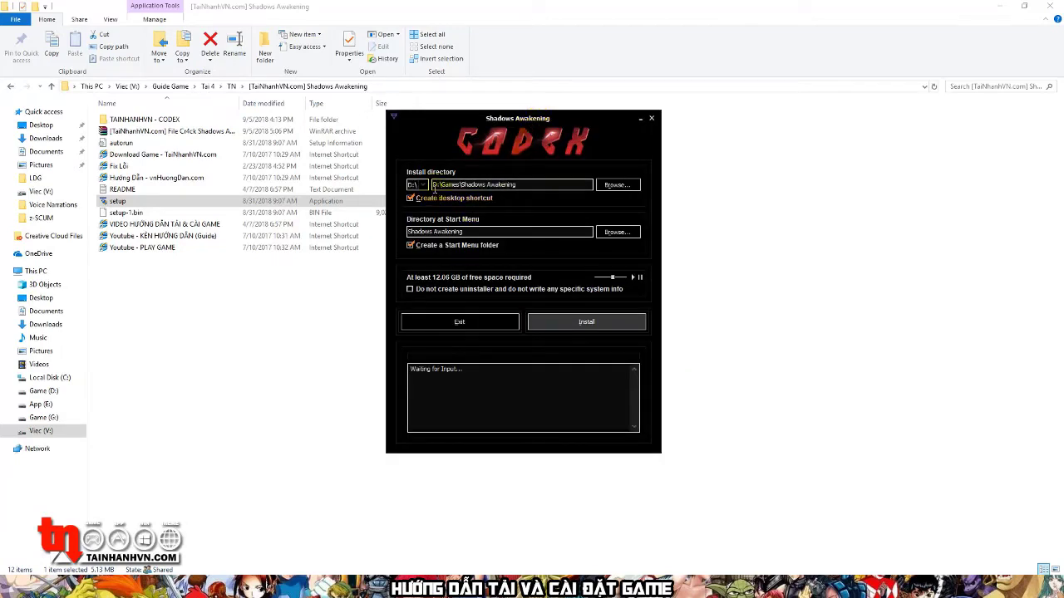
drag(434, 185, 525, 179)
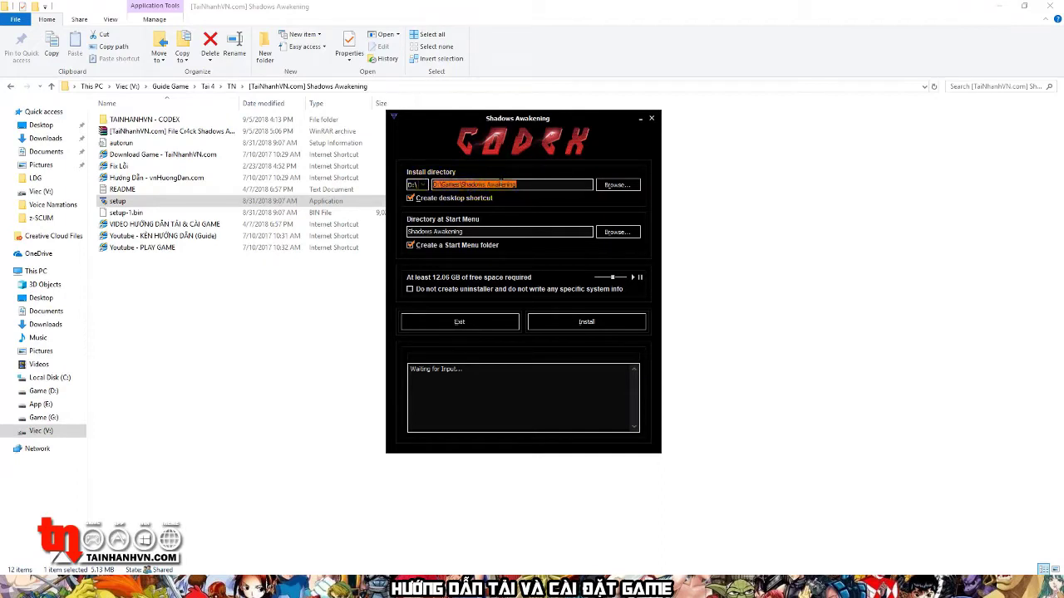
click(617, 184)
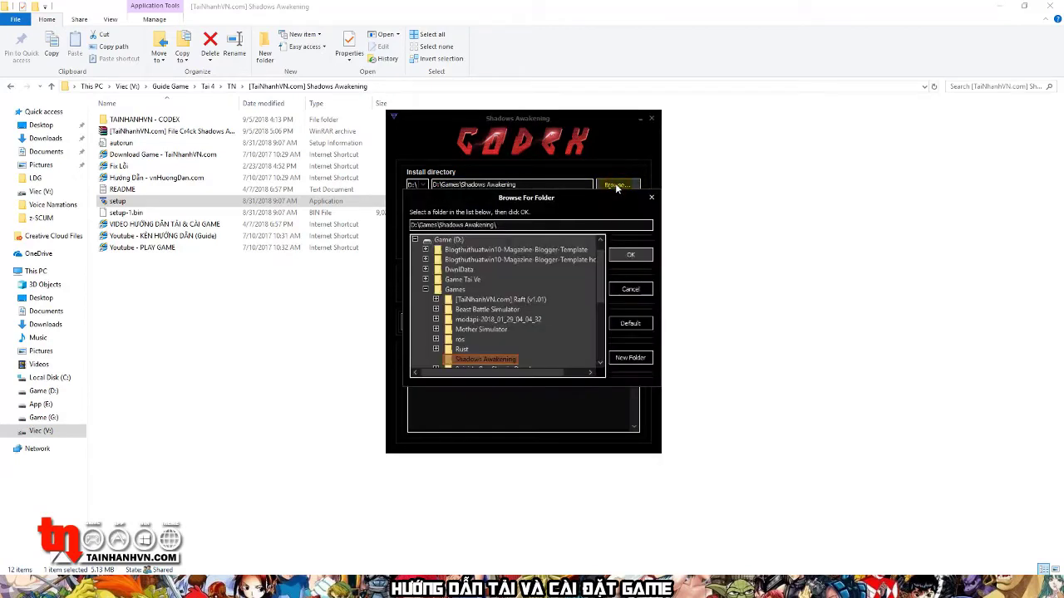
click(414, 239)
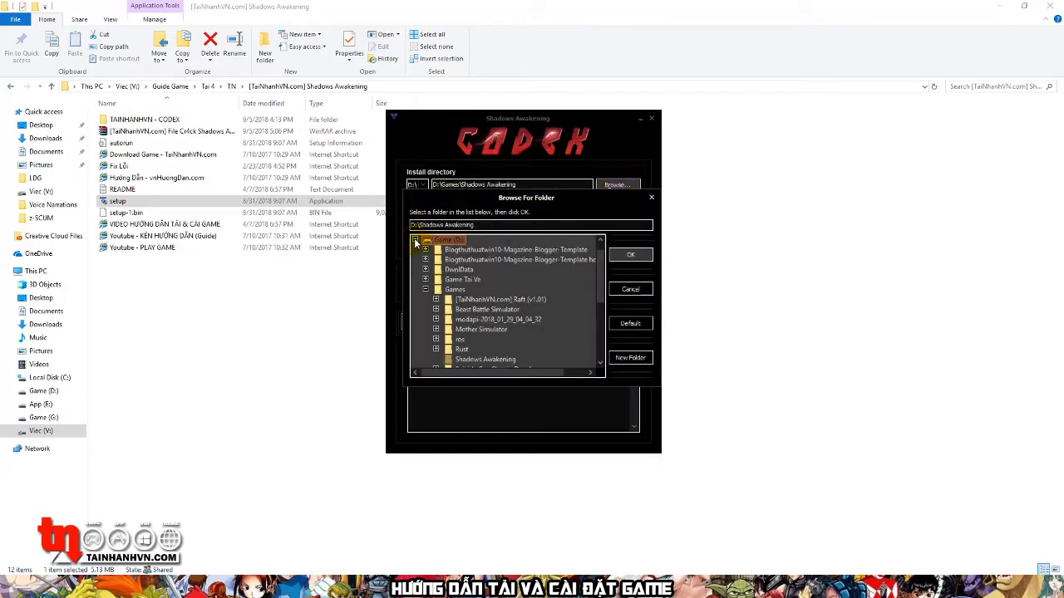
click(415, 240)
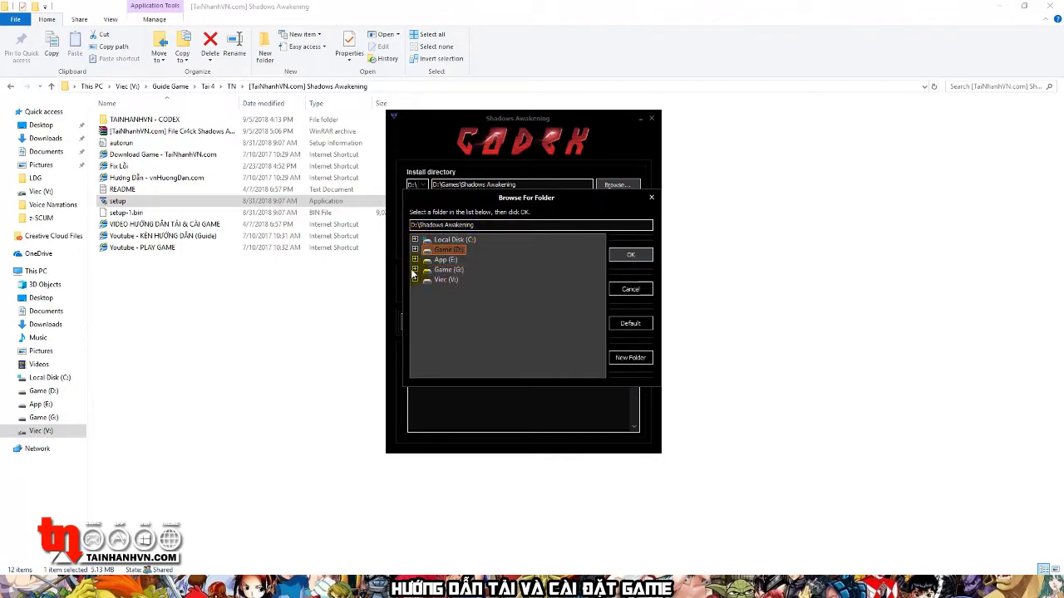
double_click(450, 271)
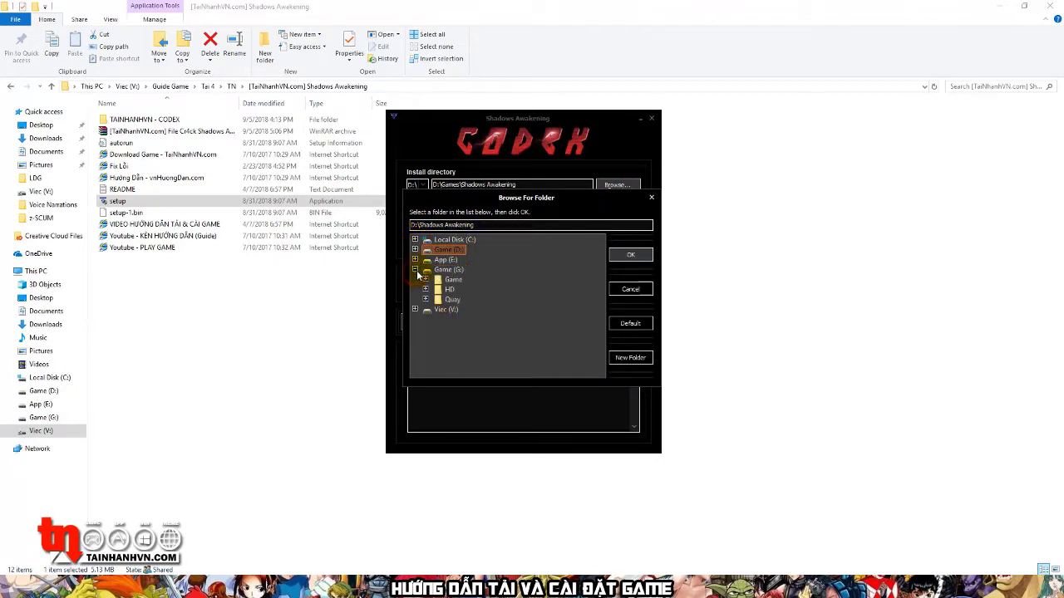
click(455, 280)
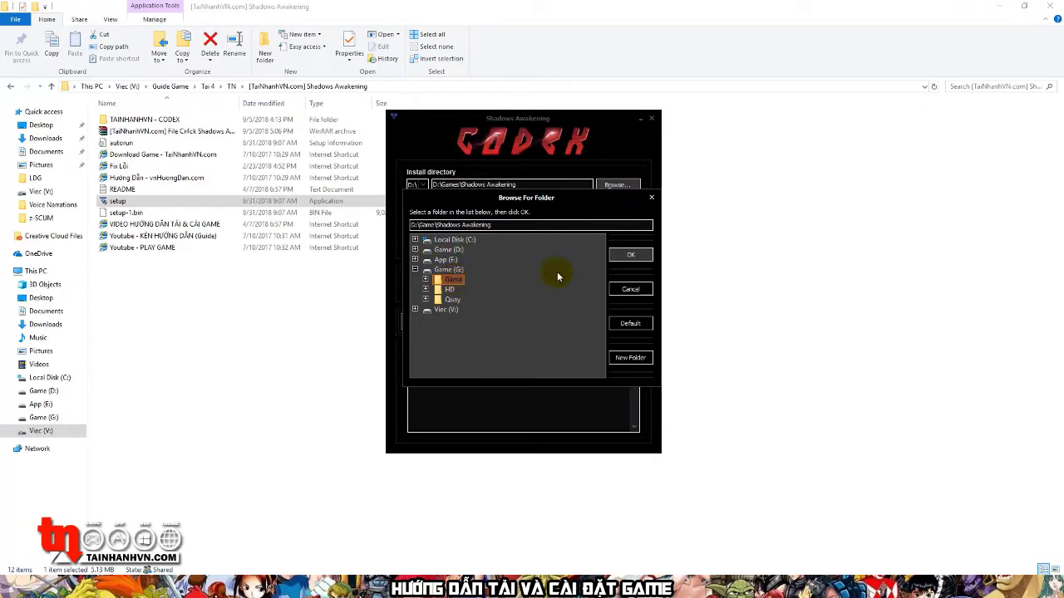
click(625, 258)
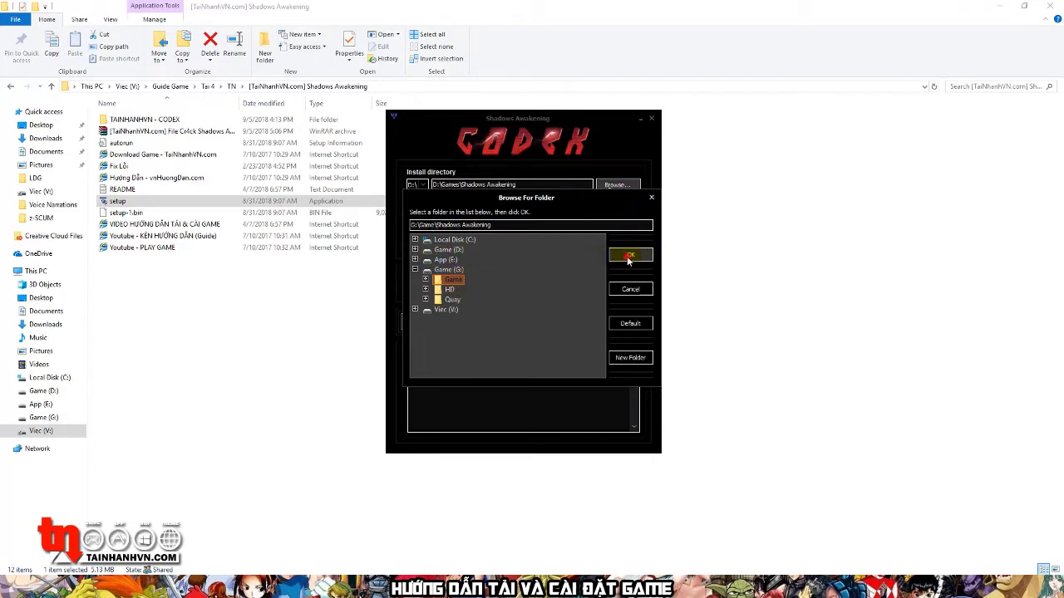
click(627, 257)
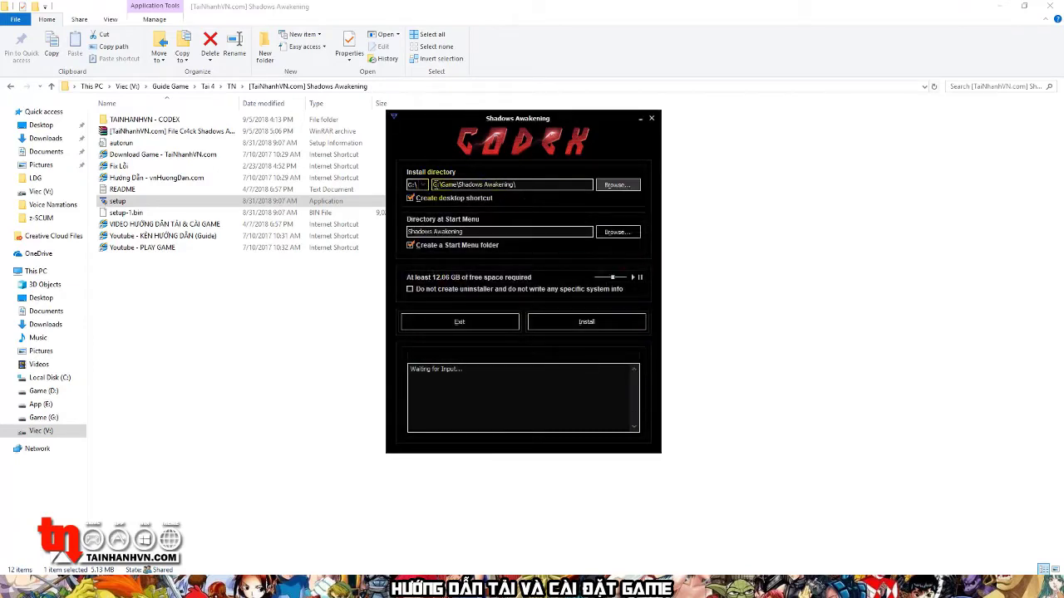
Install the game into the chosen directory and close the installer once installation is done
drag(441, 185, 454, 186)
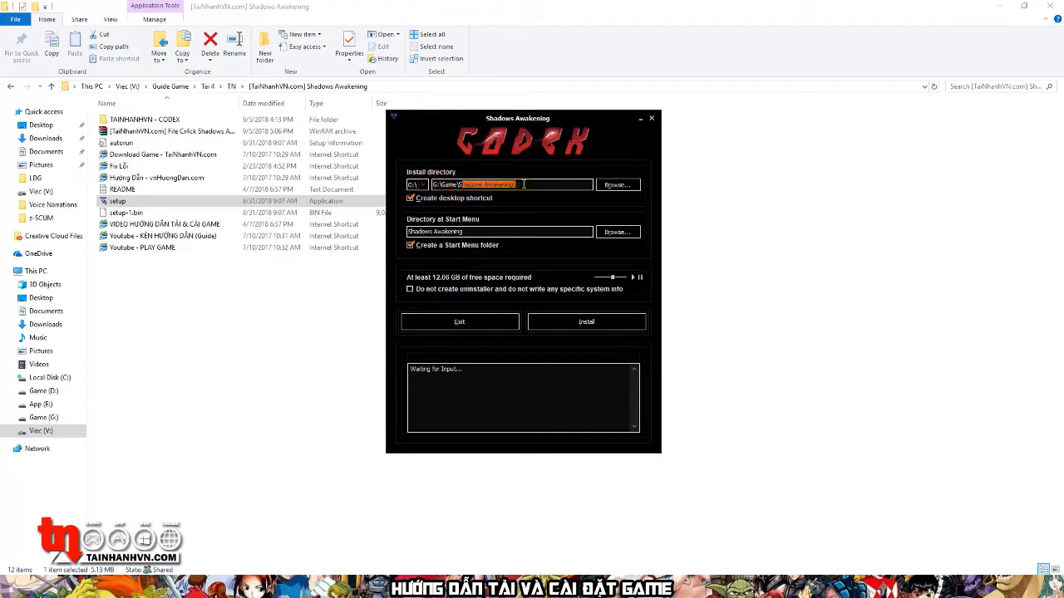
click(462, 186)
drag(433, 184, 533, 182)
click(610, 325)
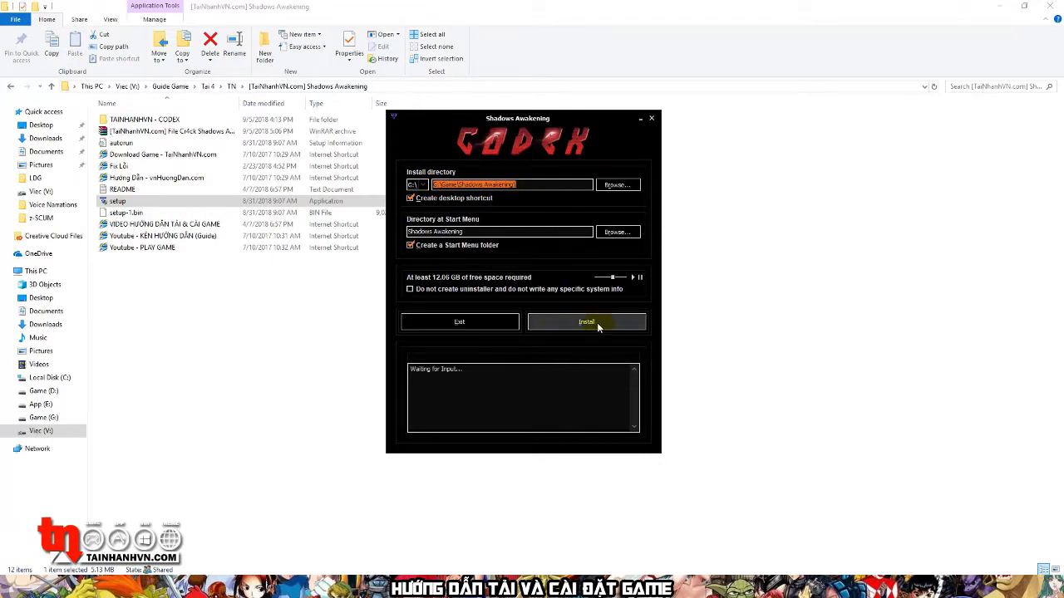
click(586, 324)
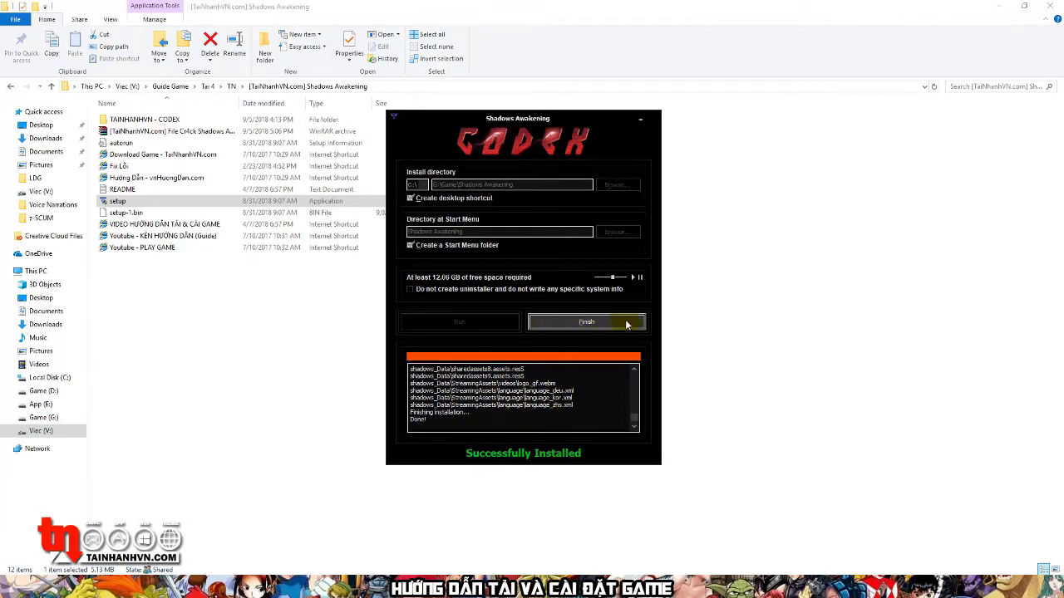
click(587, 324)
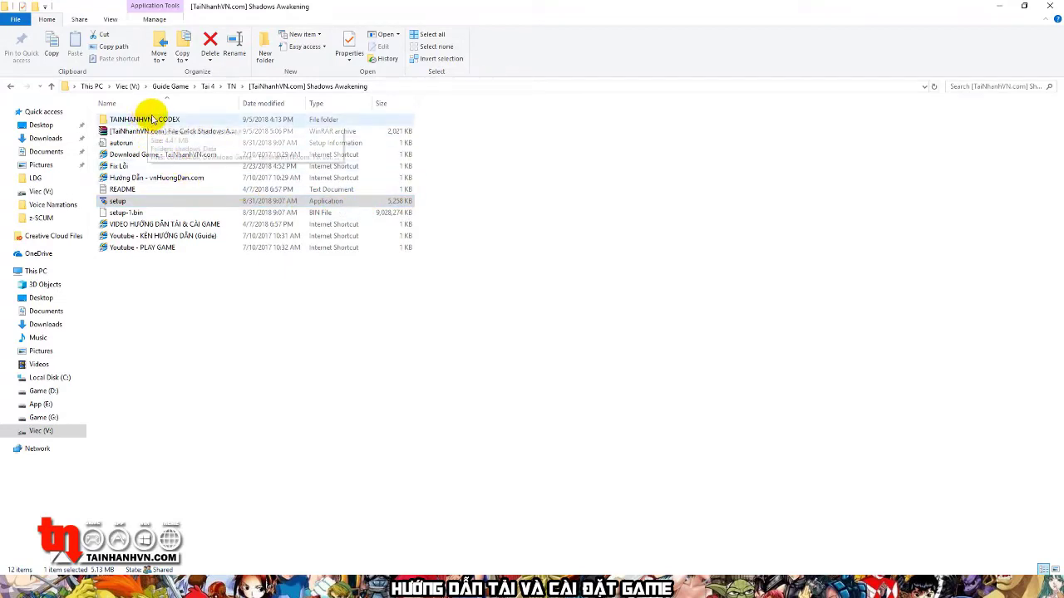
Copy all files and folders inside the TAINHANHVN - CODEX folder
click(178, 121)
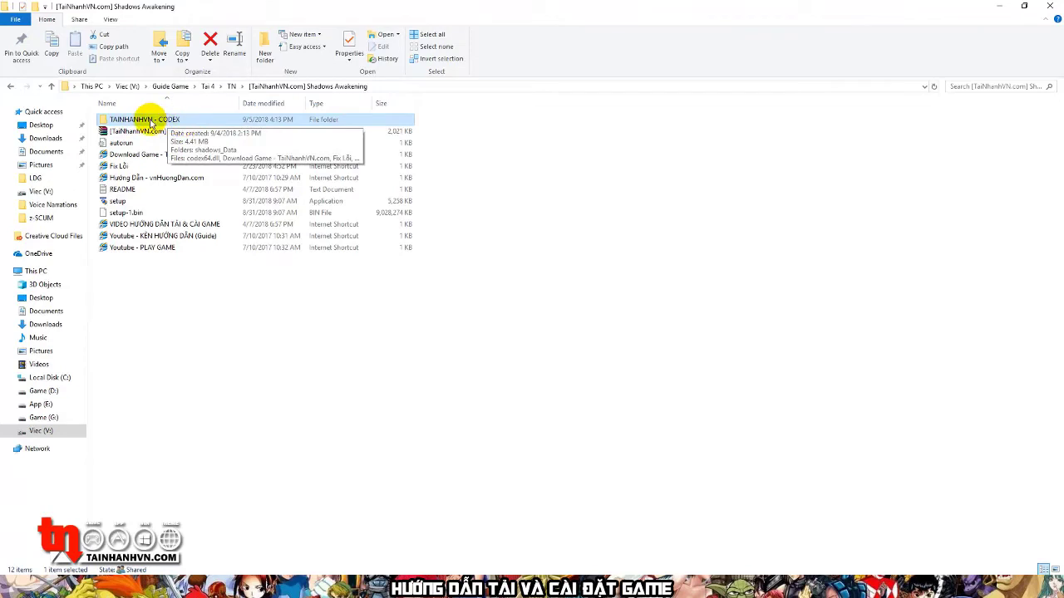
right_click(173, 123)
click(184, 131)
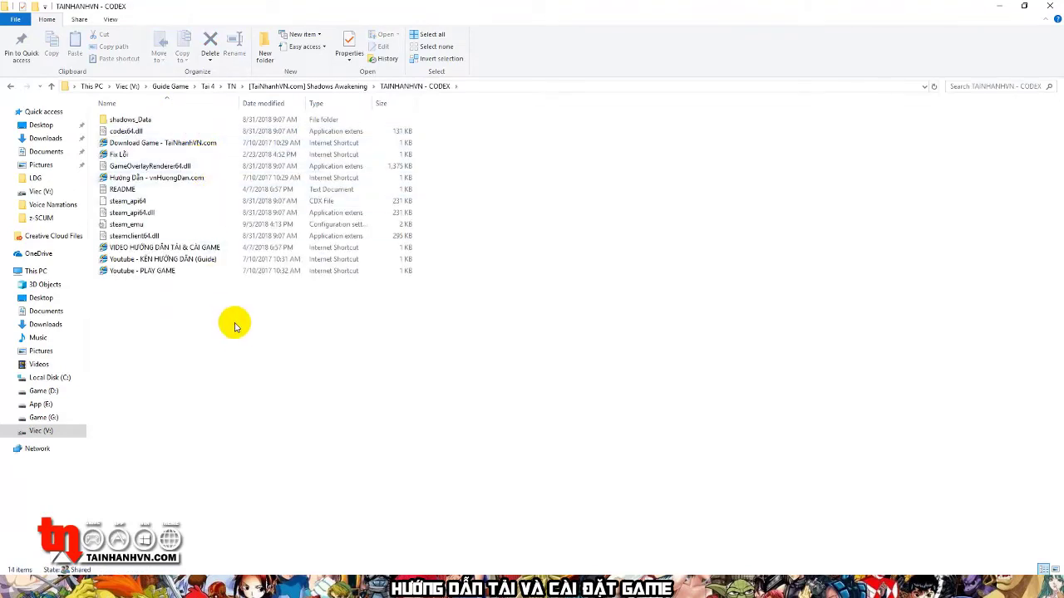
drag(291, 371, 142, 107)
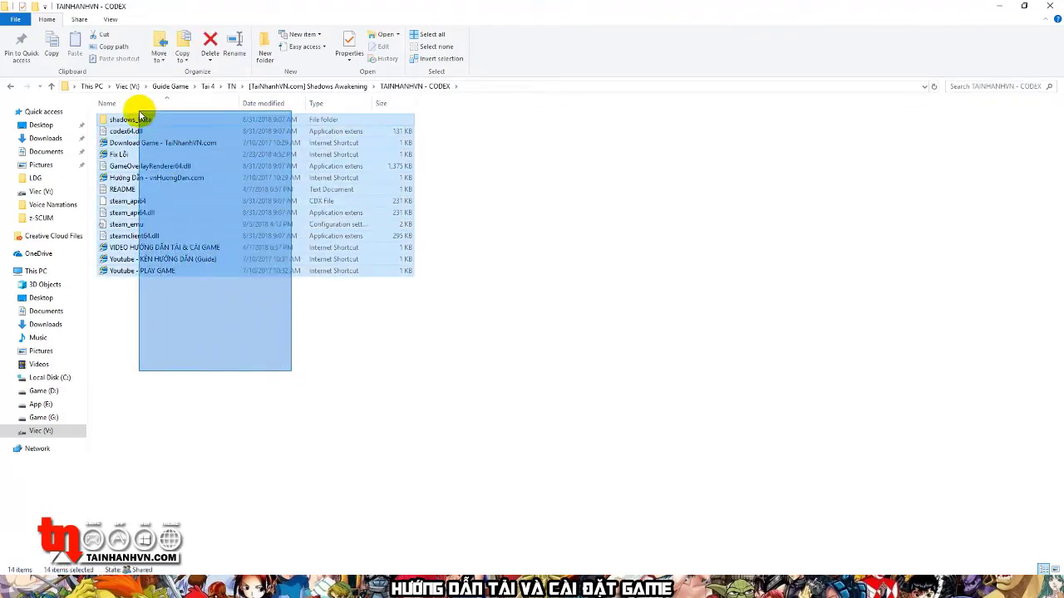
drag(295, 380, 128, 86)
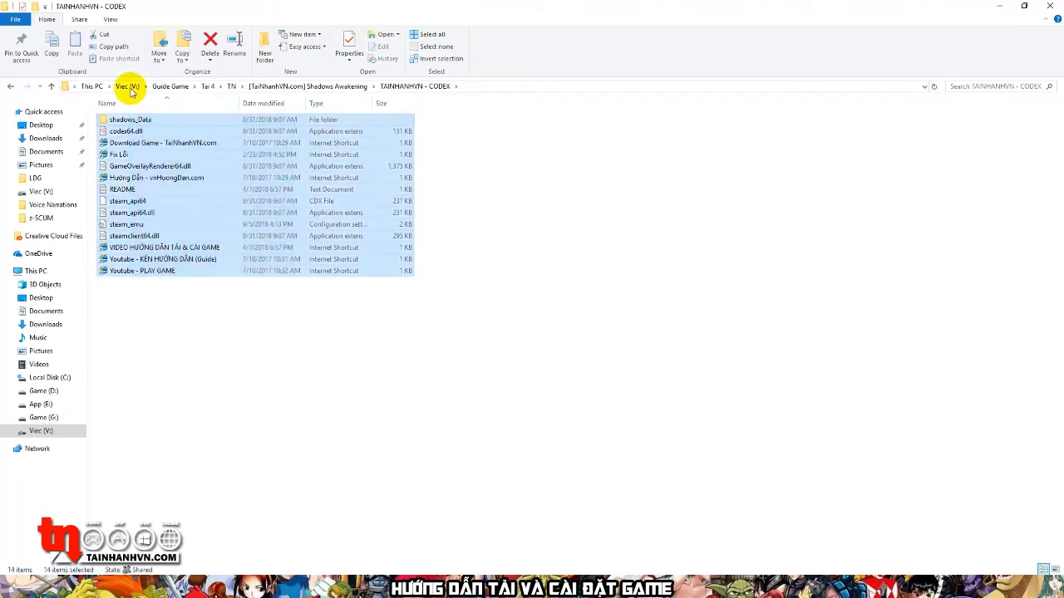
right_click(208, 206)
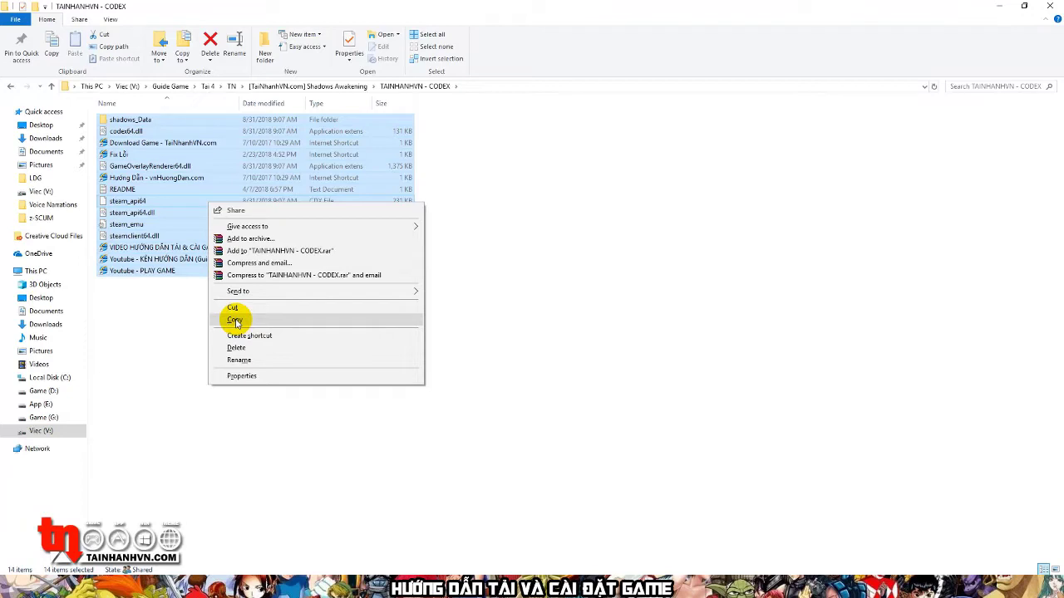
Open drive G in a new window and go to the Shadows Awakening folder inside its Game folder
right_click(47, 420)
right_click(47, 420)
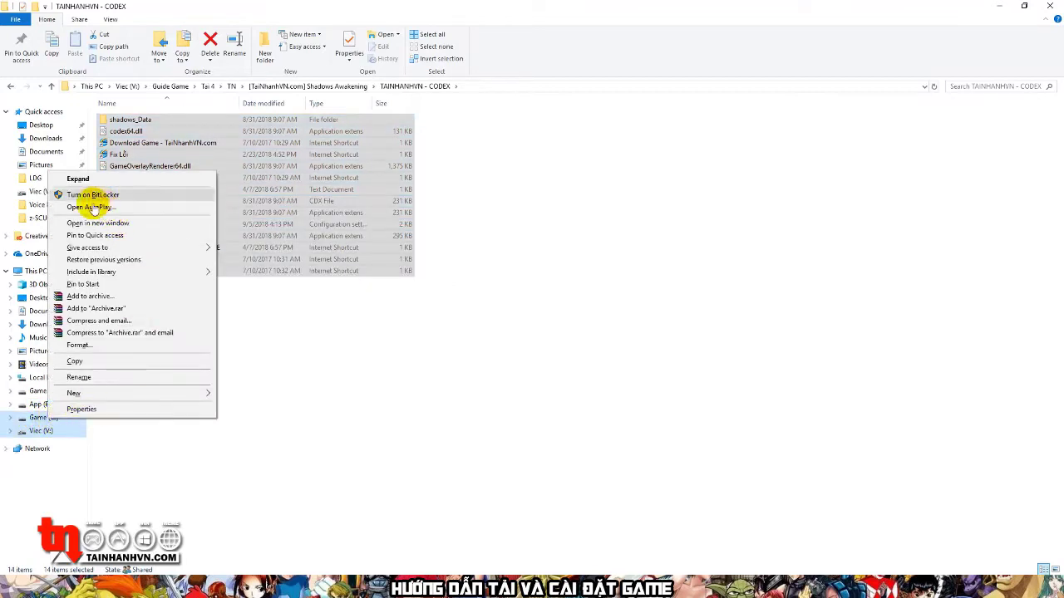
click(166, 223)
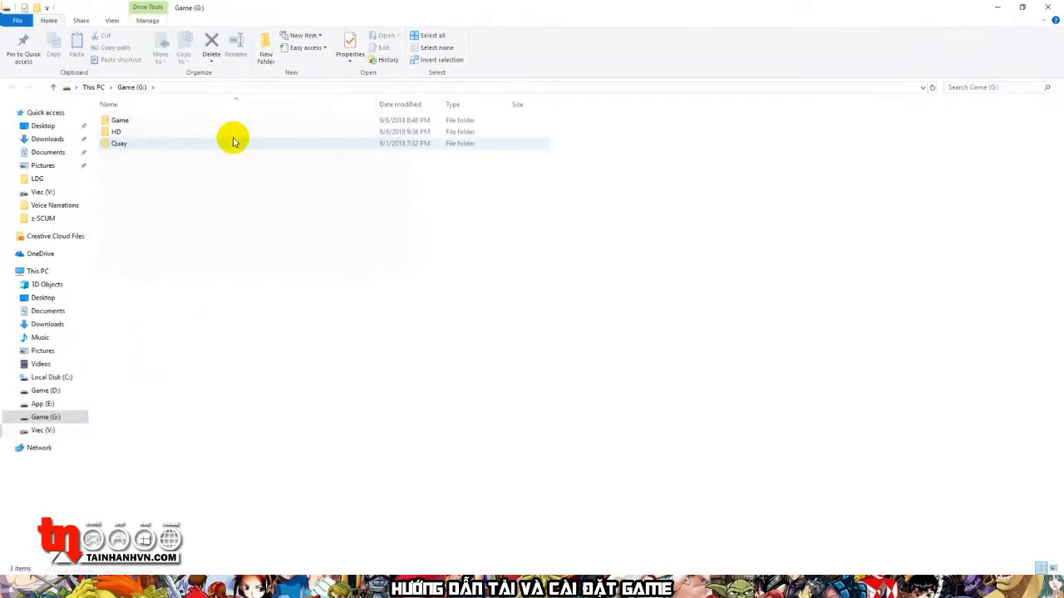
right_click(125, 123)
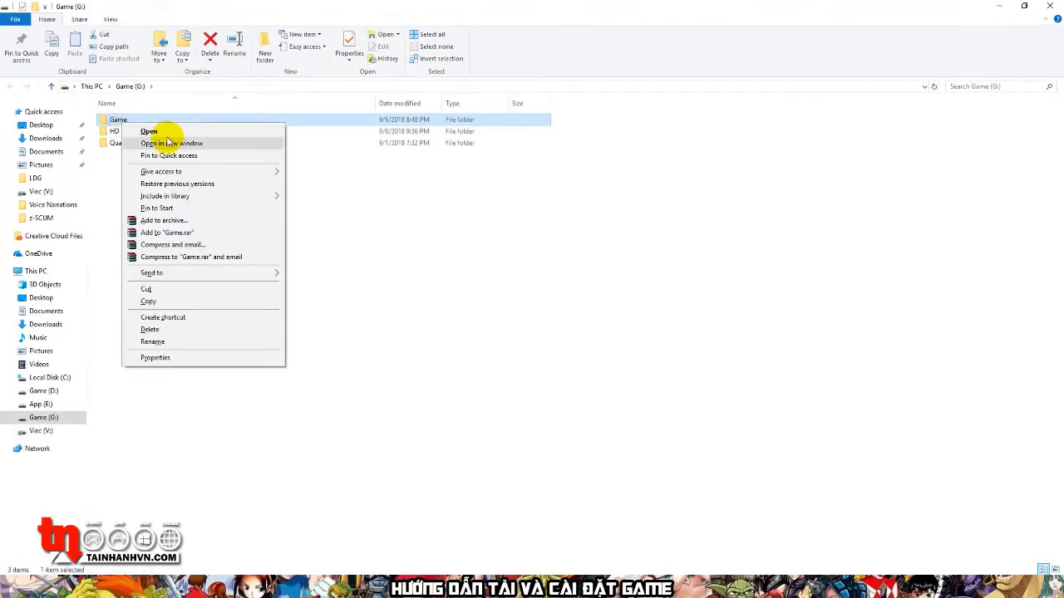
click(162, 132)
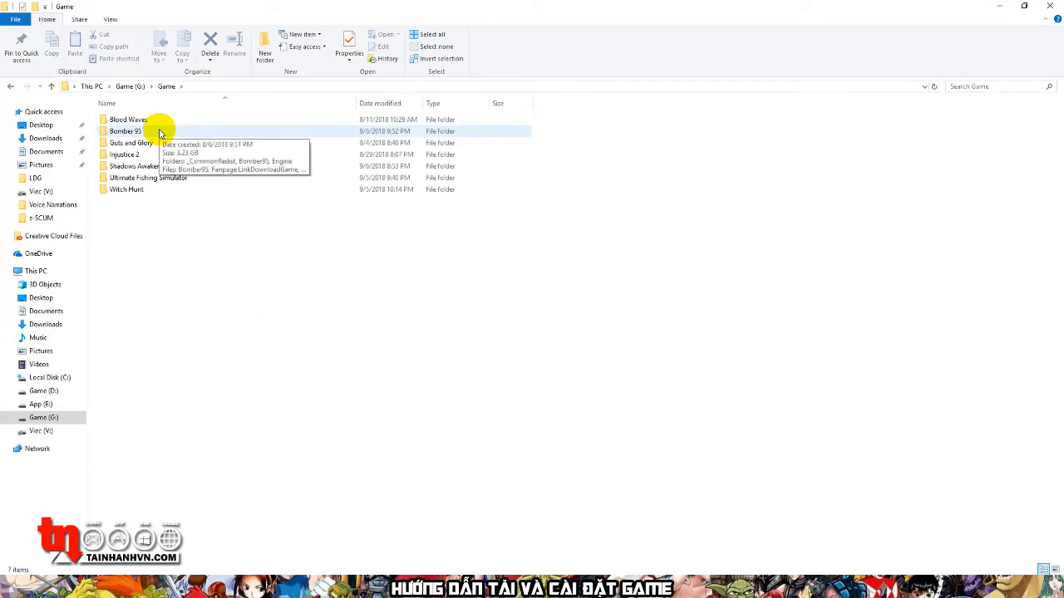
click(125, 166)
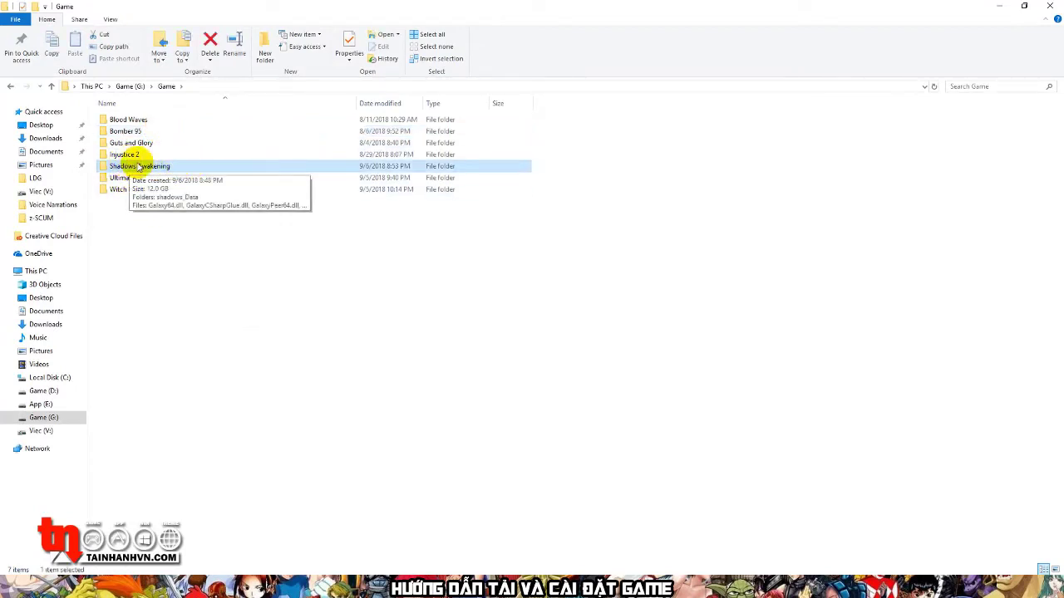
click(143, 168)
right_click(143, 167)
click(178, 170)
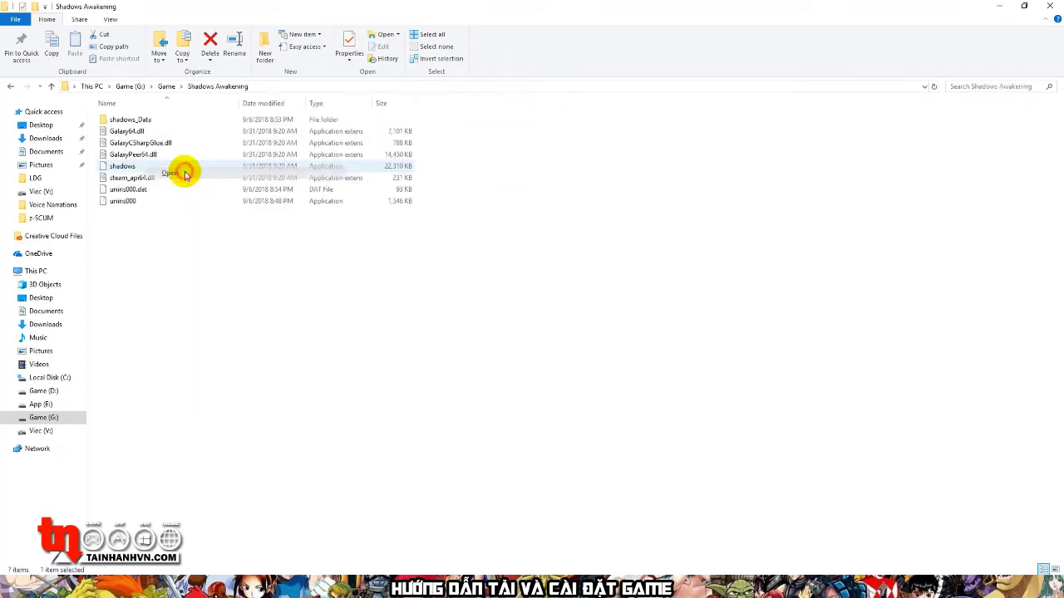
right_click(210, 264)
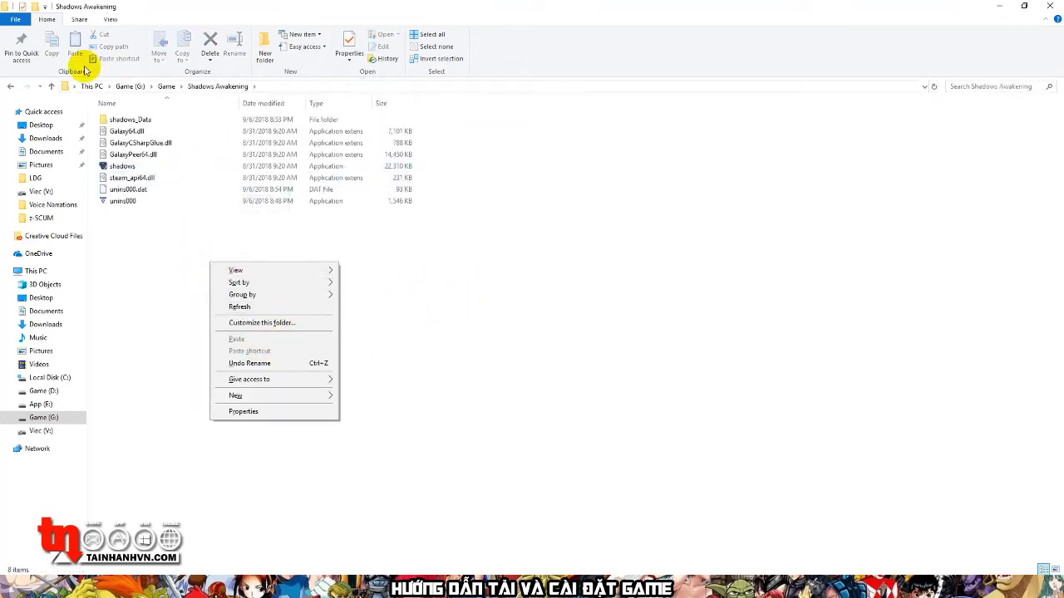
click(10, 87)
click(10, 87)
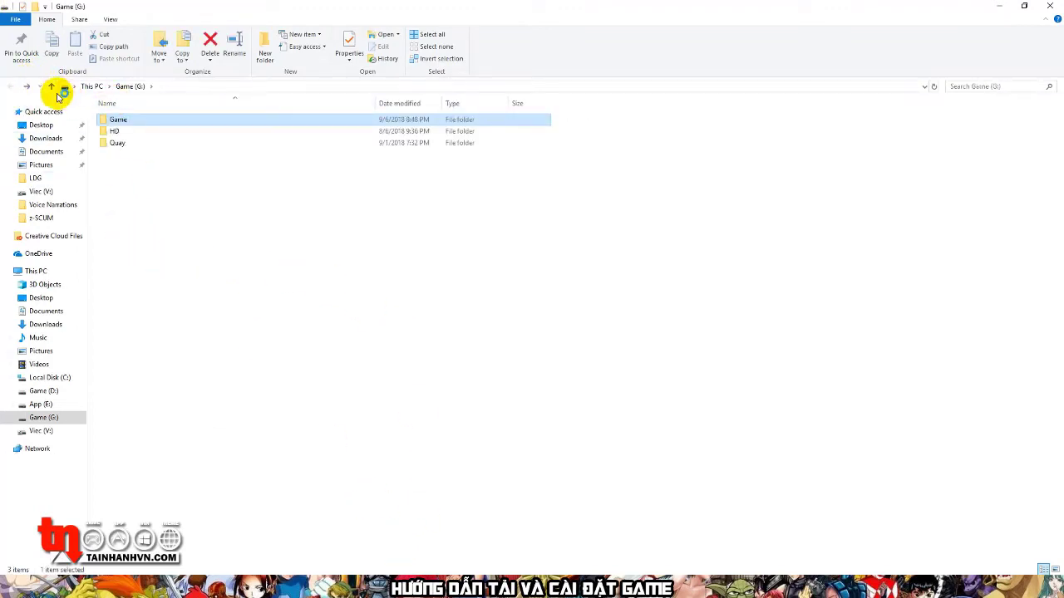
click(28, 86)
click(28, 86)
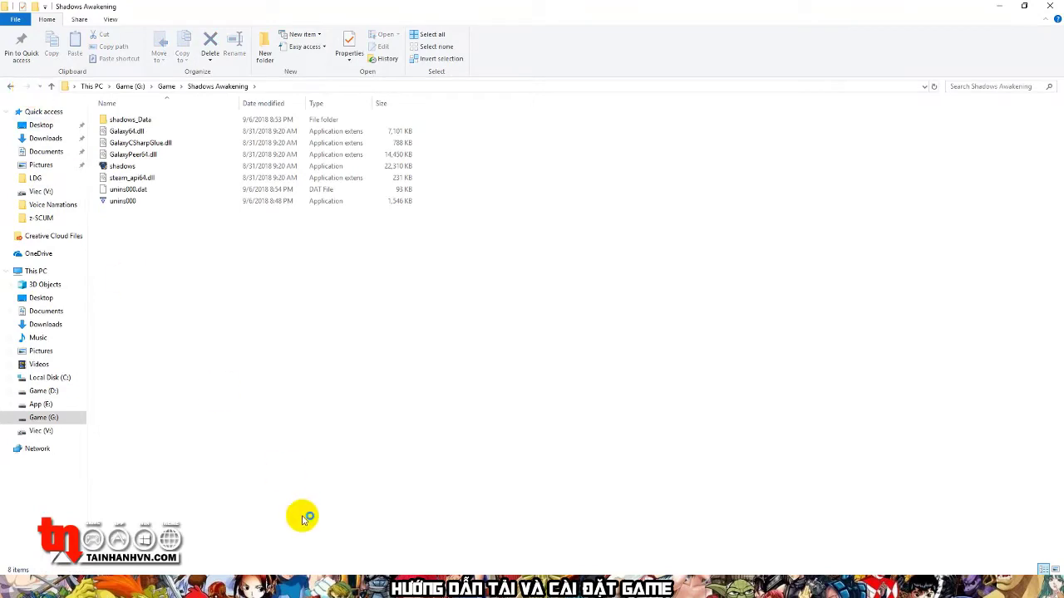
Copy all items in the TAINHANHVN - CODEX folder again and close that folder's window
mouse_move(255, 573)
click(91, 516)
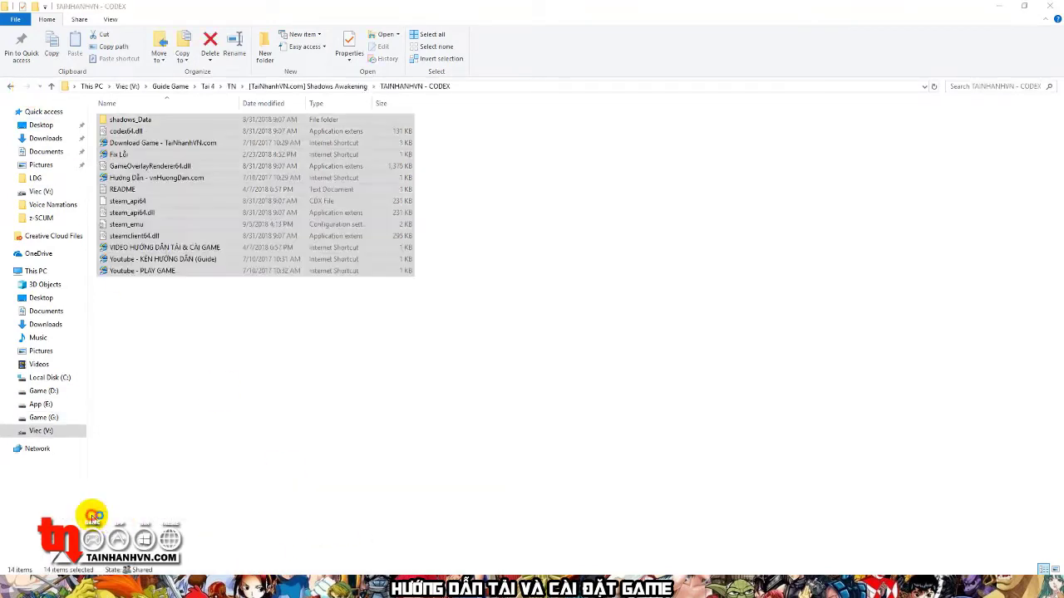
drag(304, 370, 135, 102)
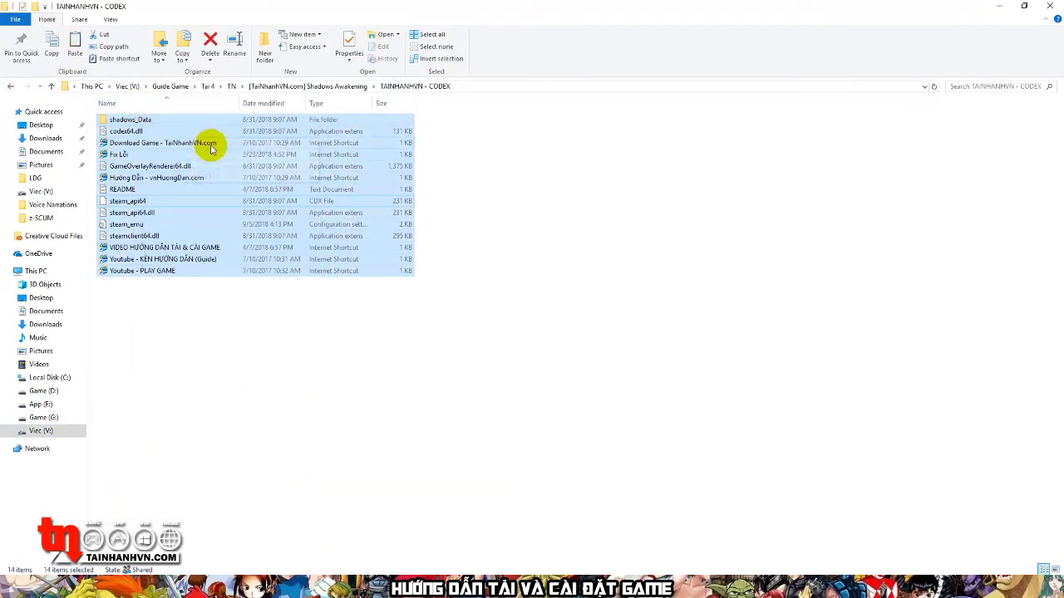
click(1049, 6)
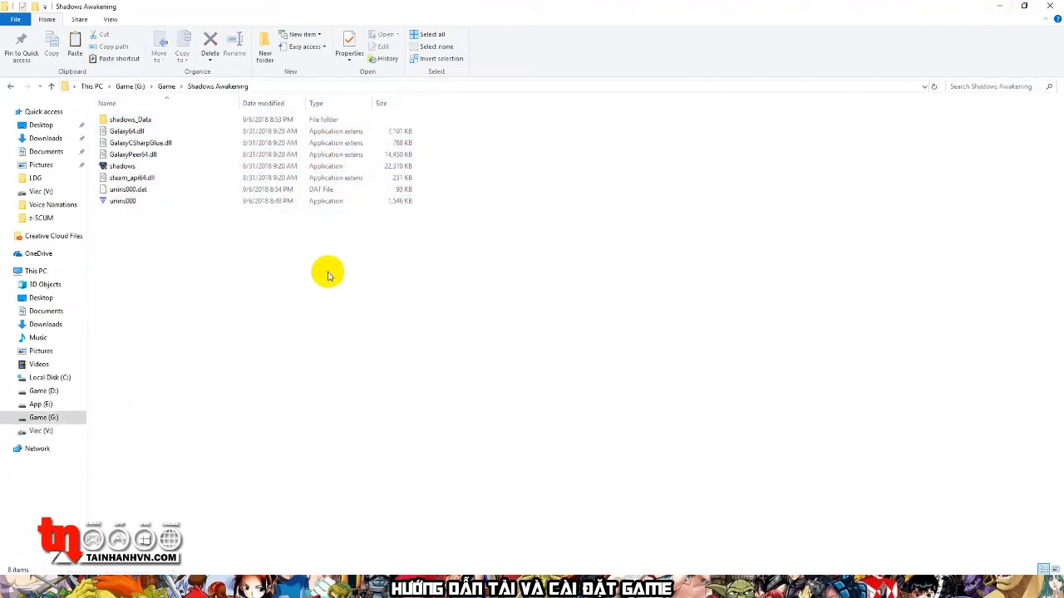
Paste the copied files into the installed Shadows Awakening folder, replacing the files with the same names
right_click(335, 279)
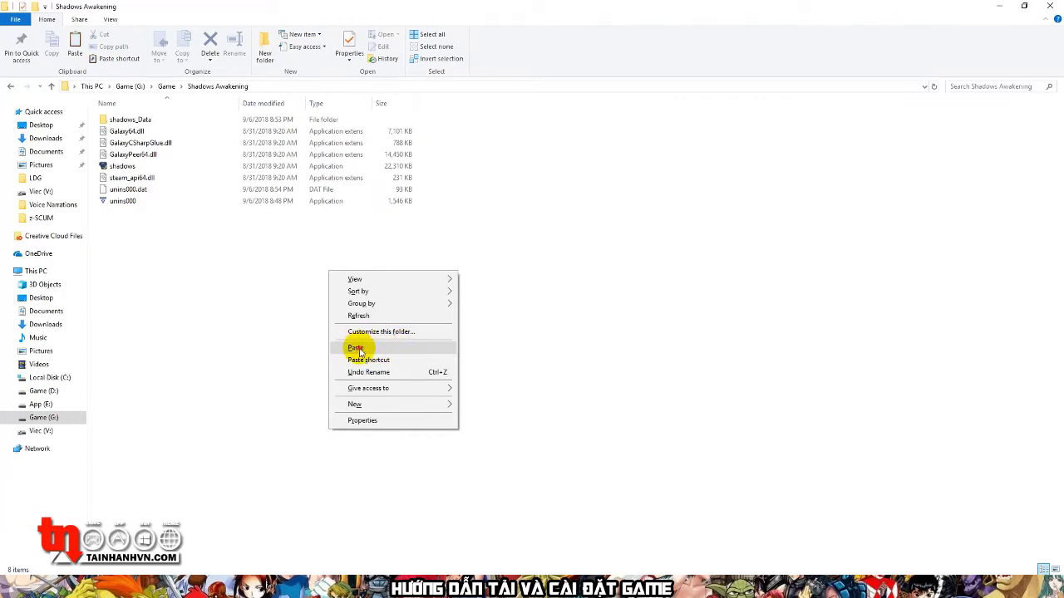
click(358, 349)
drag(502, 144, 388, 197)
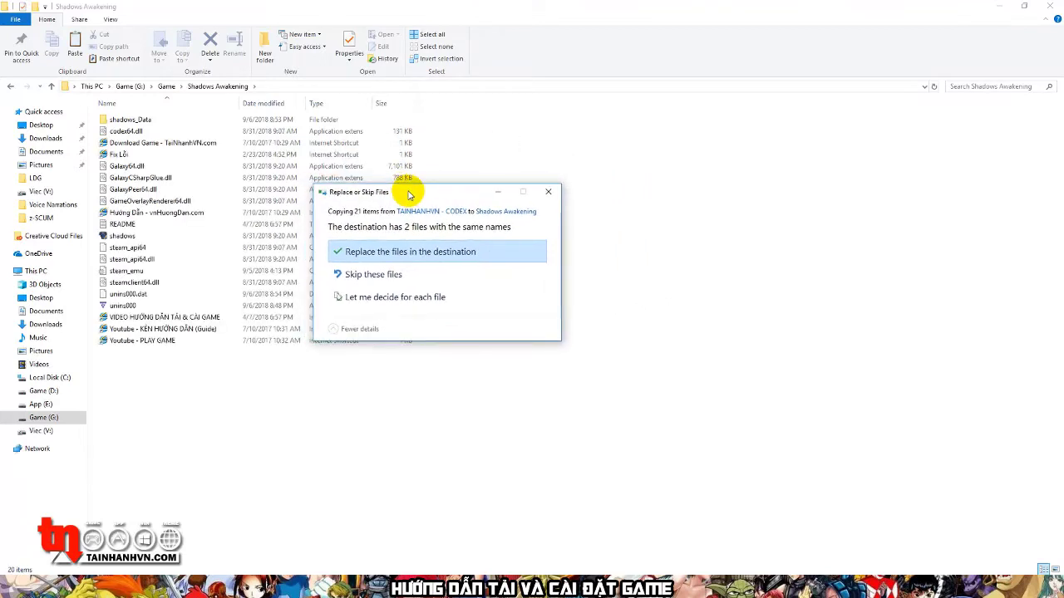
click(368, 255)
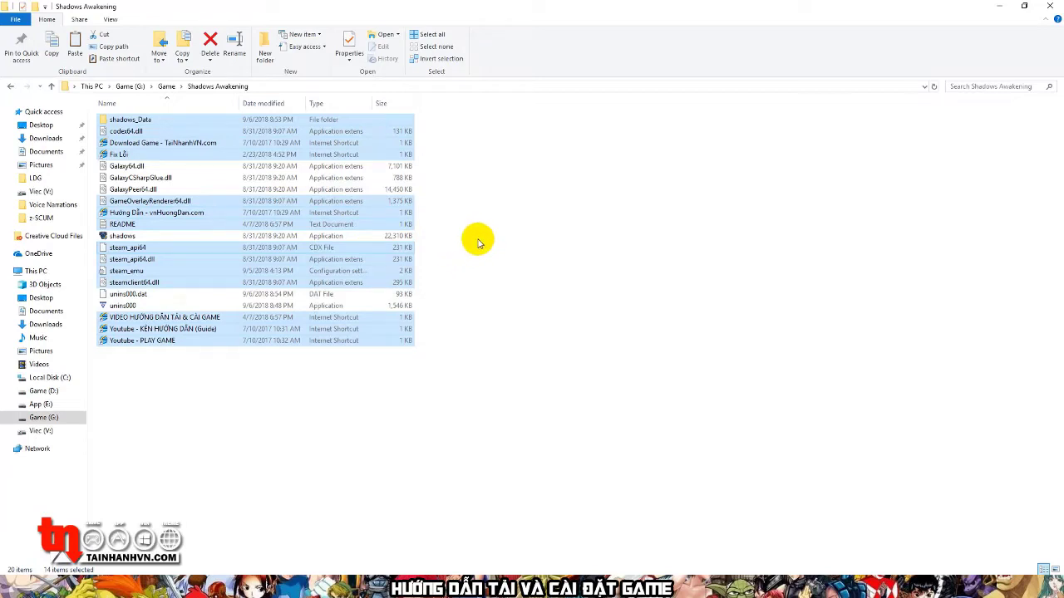
Launch the game from the shadows application in the installed Shadows Awakening folder
click(429, 235)
click(173, 235)
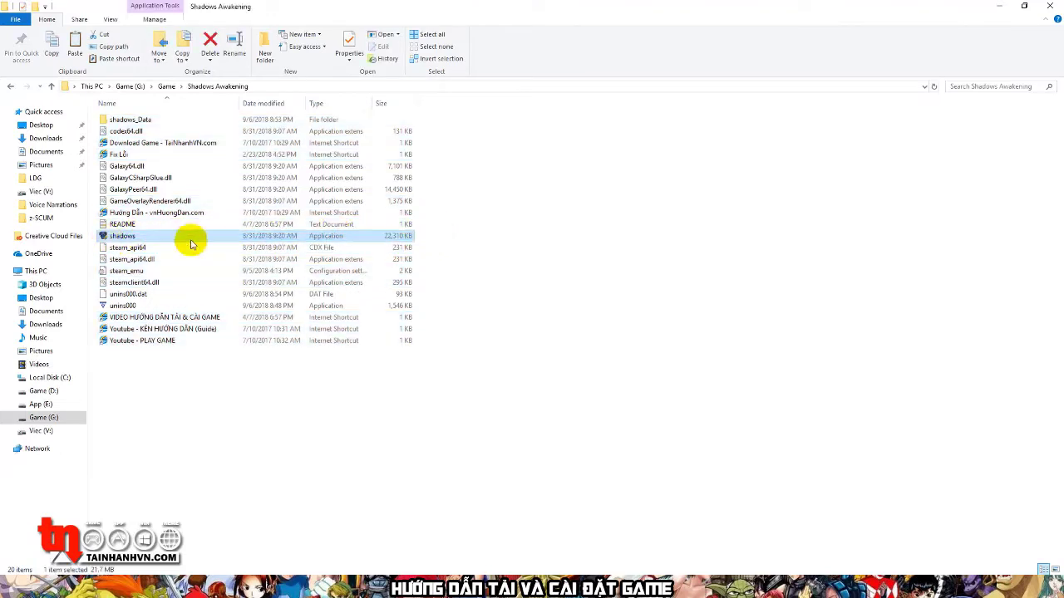
right_click(132, 239)
click(159, 244)
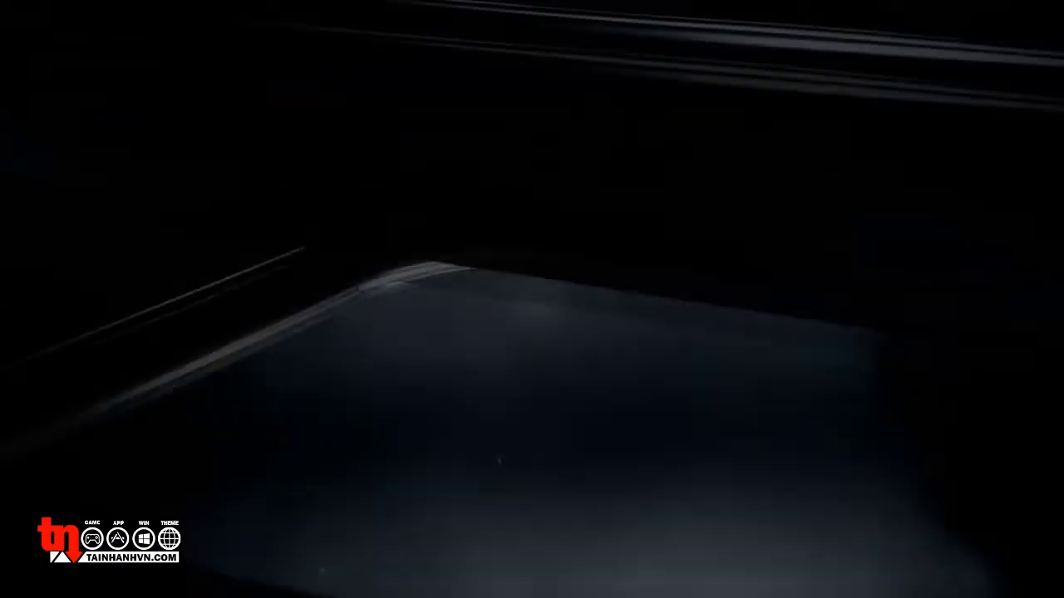
Lower the system volume by a few levels while the game's intro plays
key(XF86AudioLowerVolume)
key(XF86AudioLowerVolume)
key(XF86AudioLowerVolume)
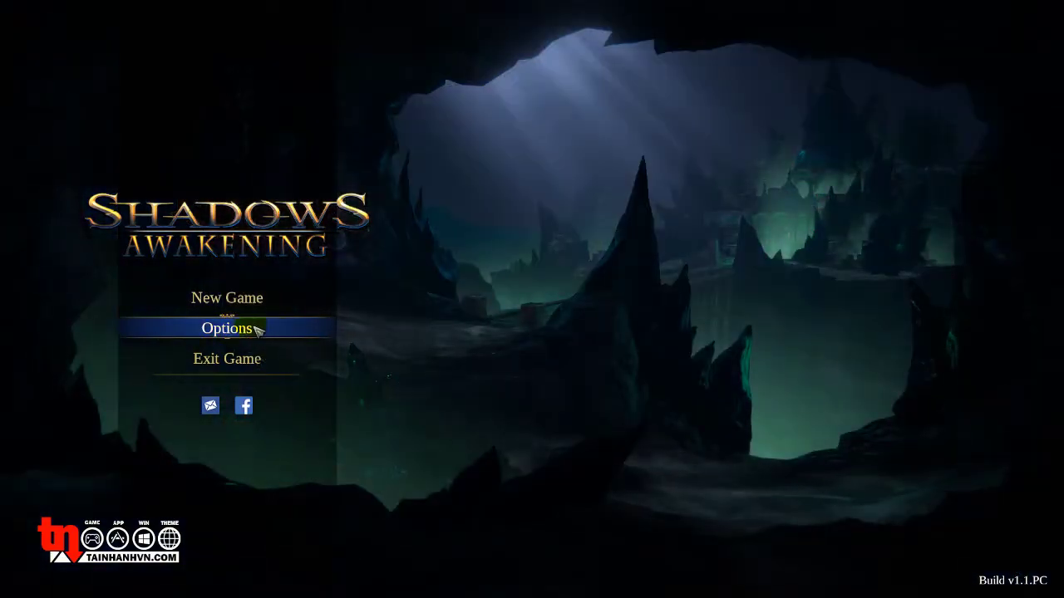
Open the game's video options and set the gamma to four of the ten bars
click(228, 328)
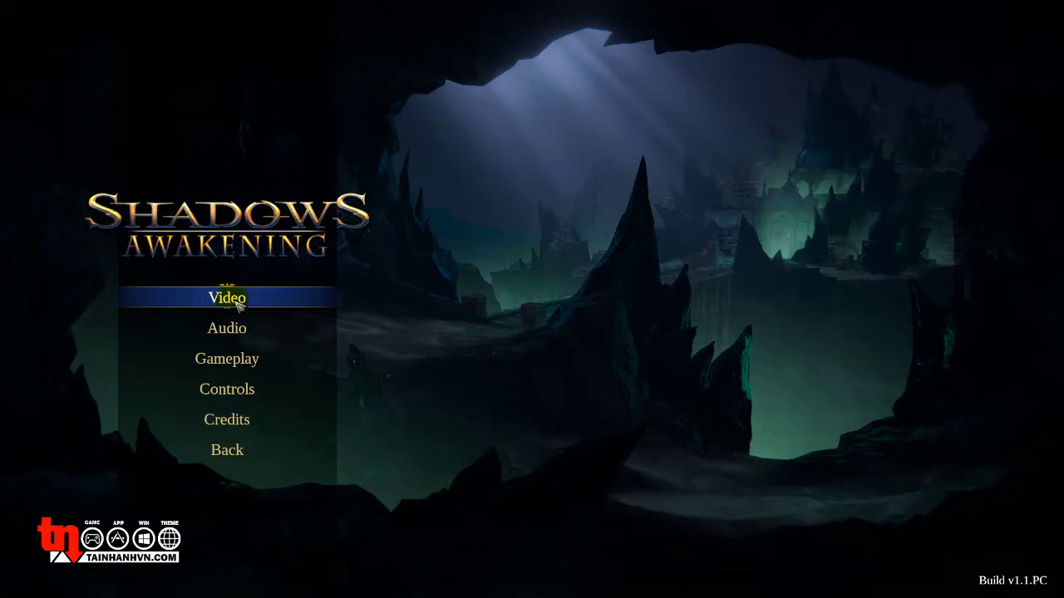
click(227, 298)
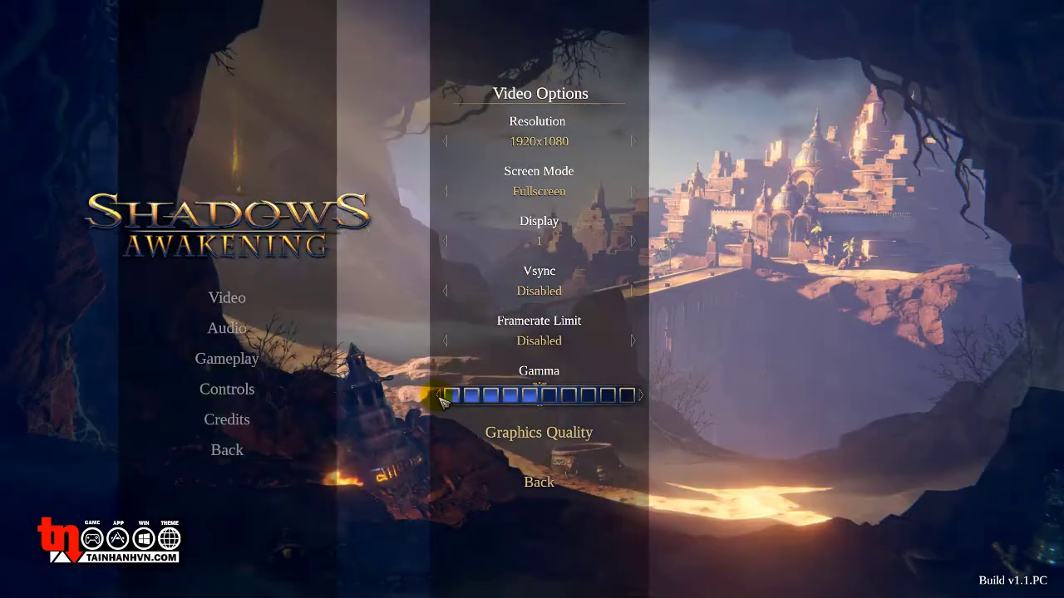
click(438, 397)
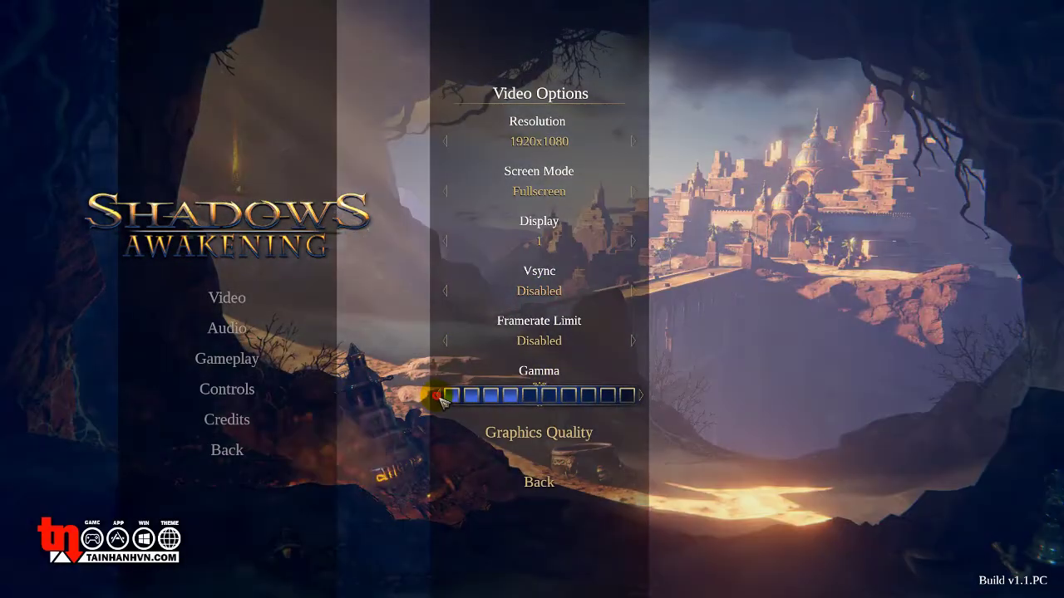
click(439, 396)
click(439, 396)
click(640, 396)
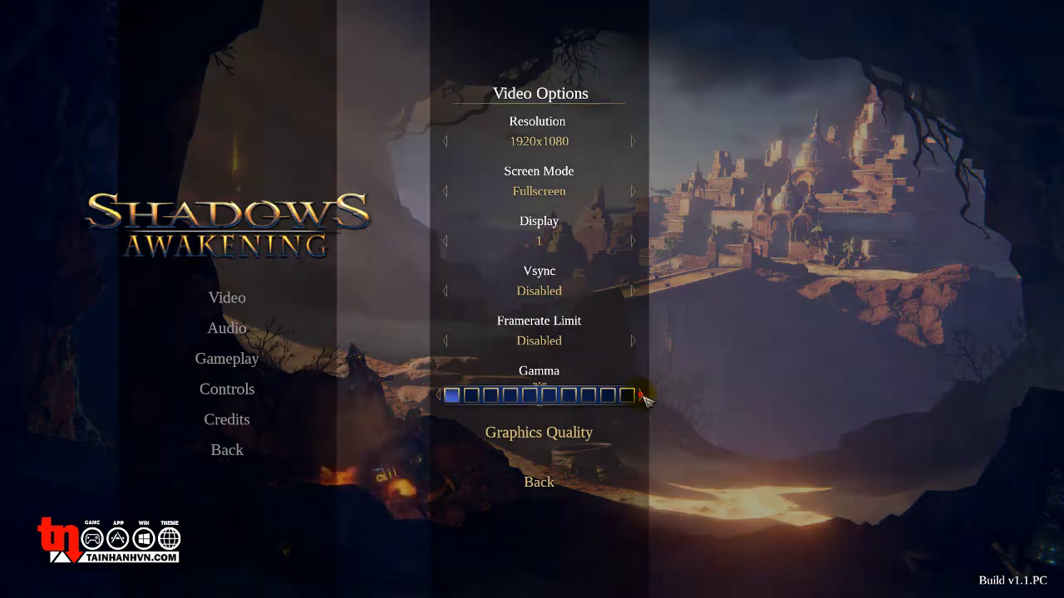
click(641, 396)
click(640, 396)
click(440, 397)
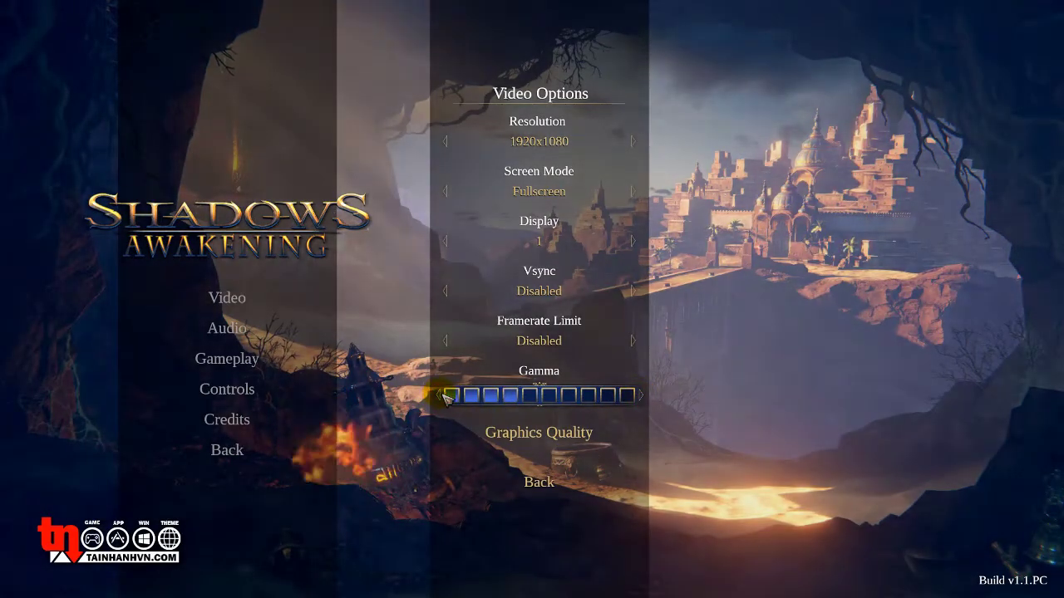